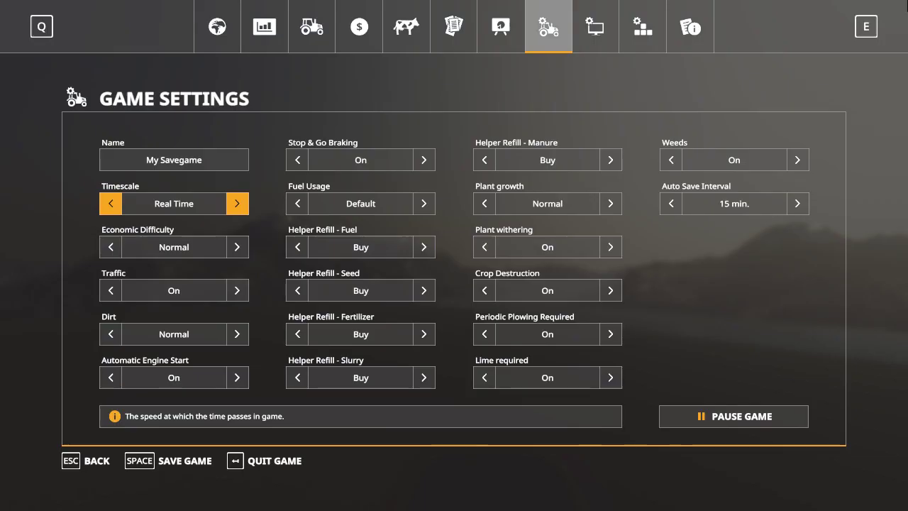
key("Escape")
- Resume the flyover and pass over the forest toward the farm buildings
key("w")
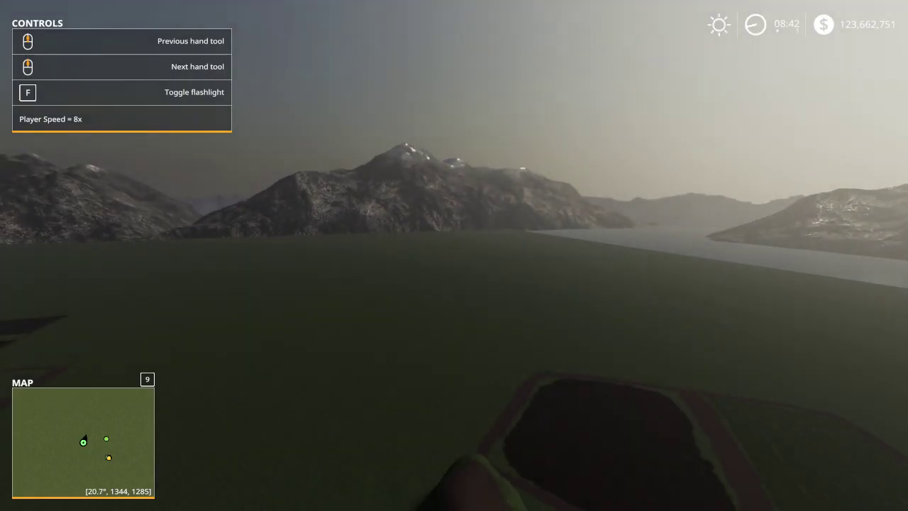
key("w")
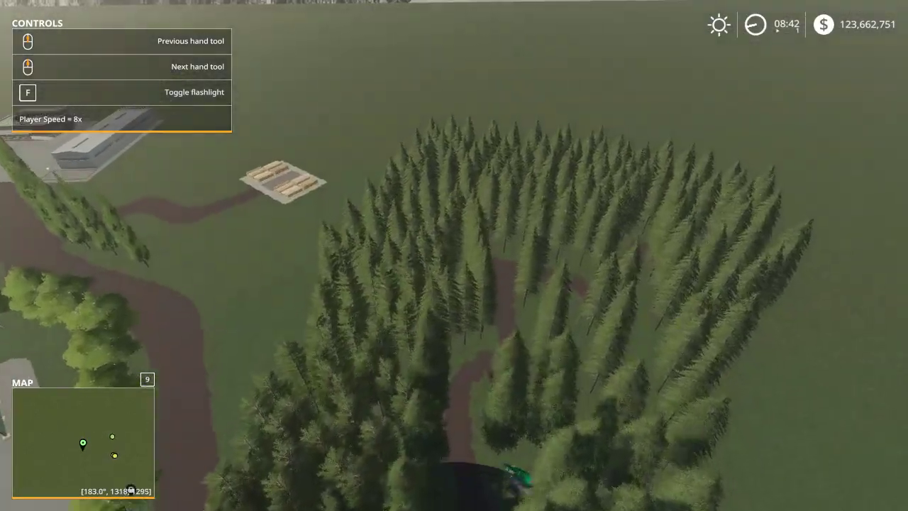
key("w")
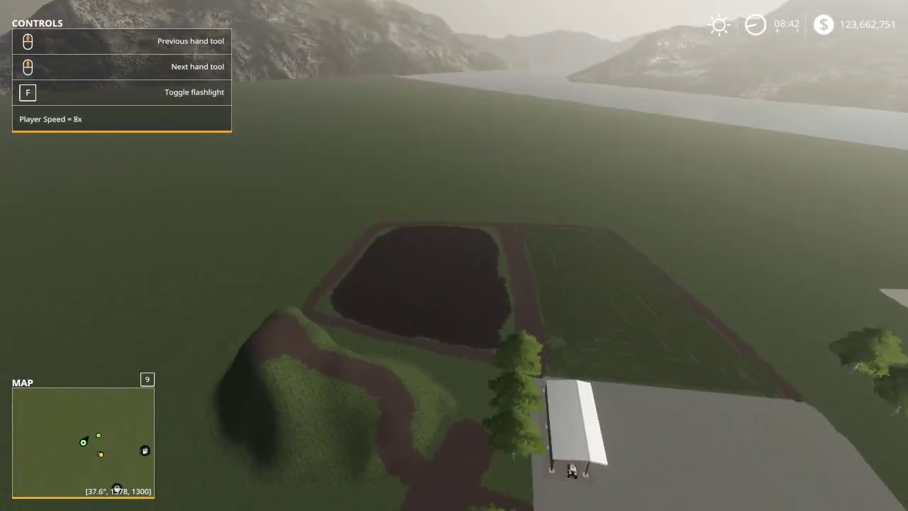
- Swing between the open fields and tree-lined farm, ending at the house and dirt path
key("w")
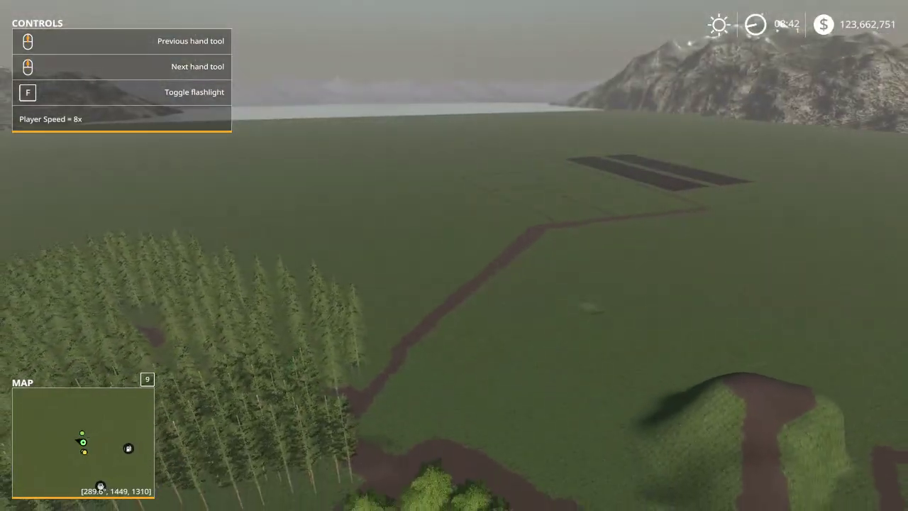
key("w")
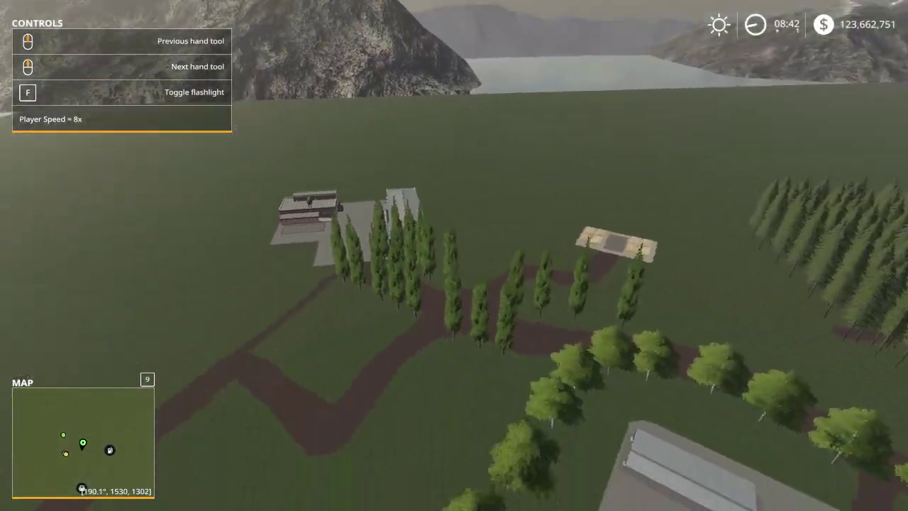
key("w")
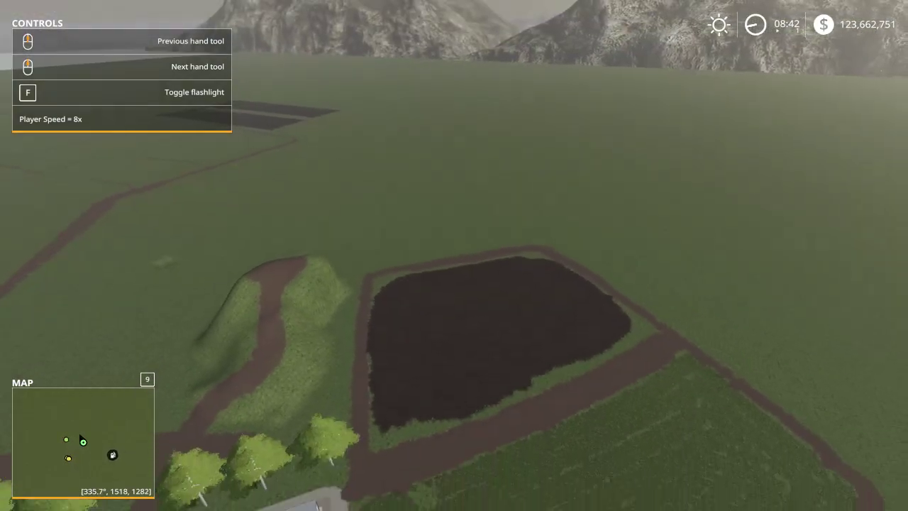
key("w")
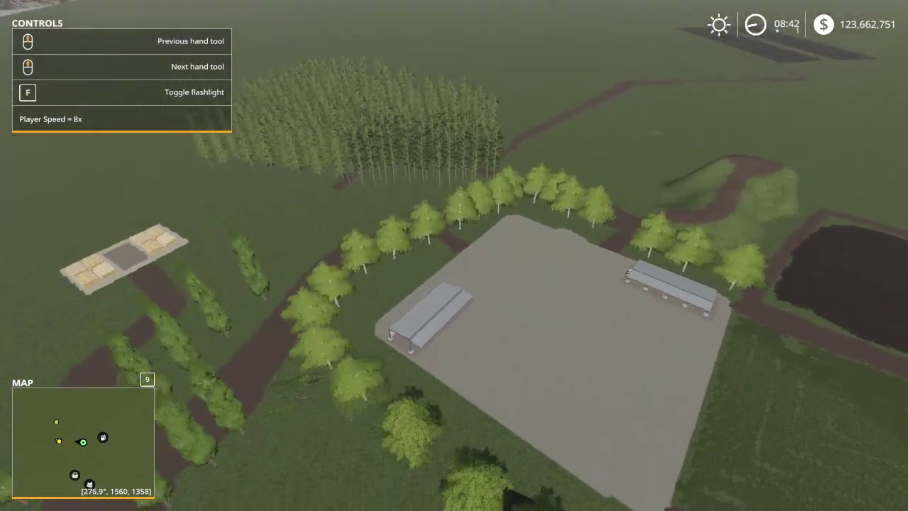
key("w")
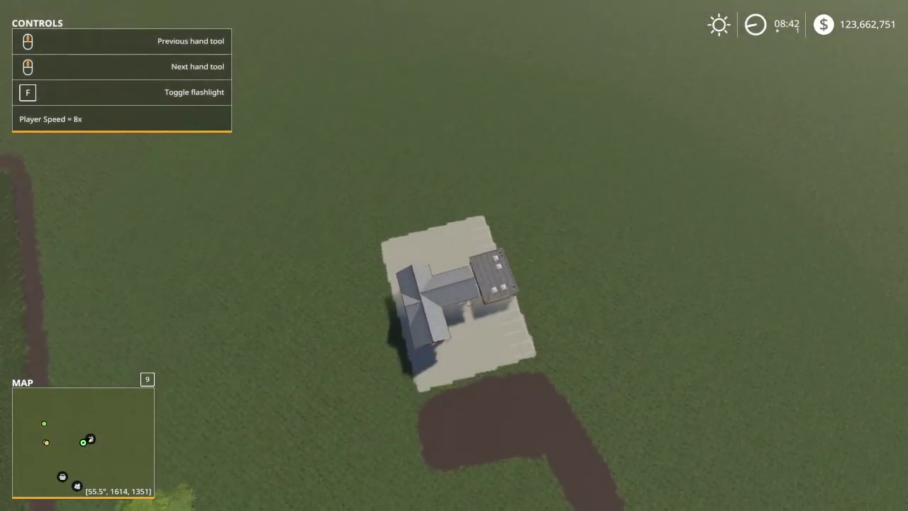
- Look over the farmhouse, then follow the dirt path past the trees toward the bales
key("w")
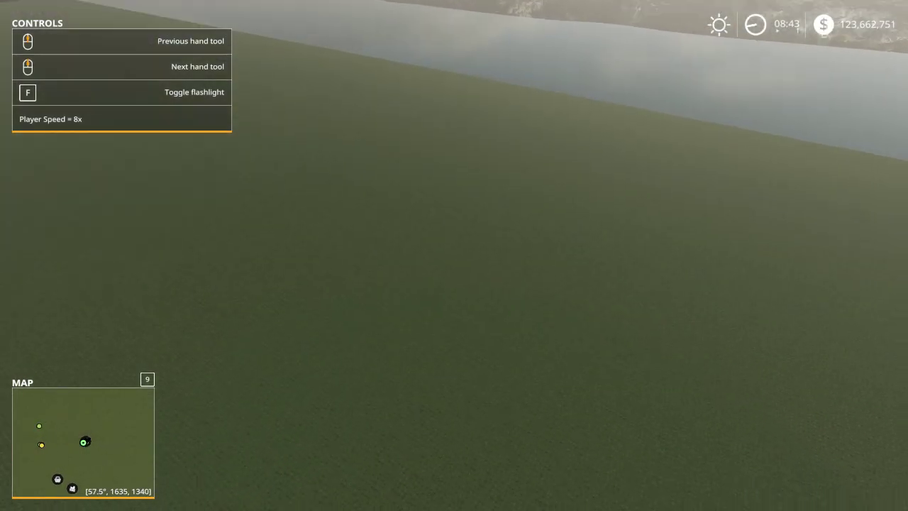
key("w")
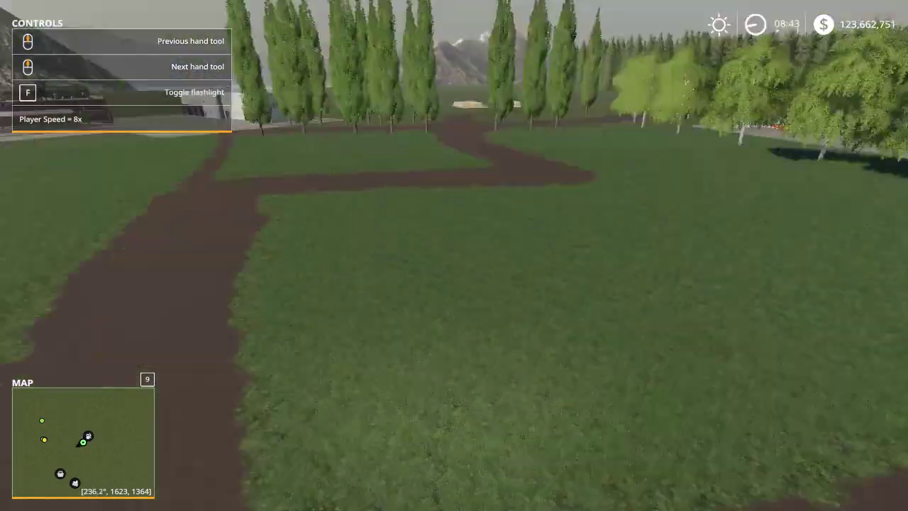
key("w")
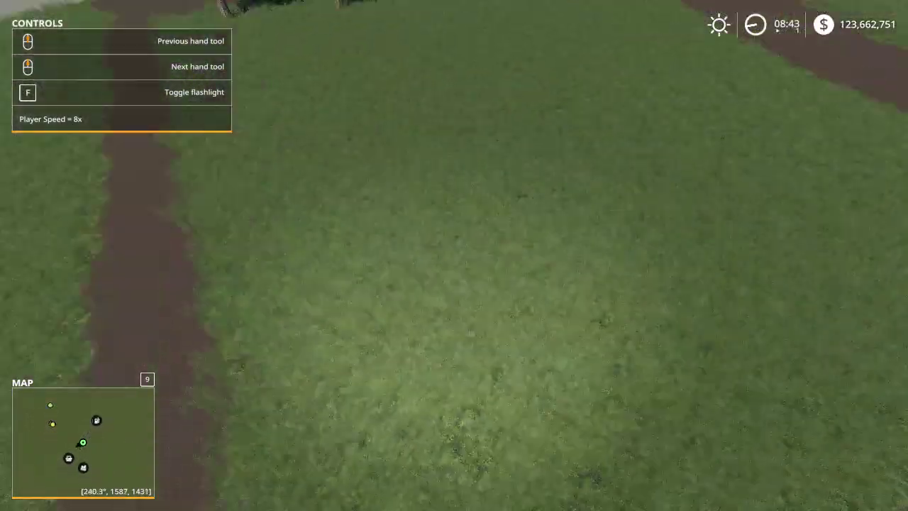
key("w")
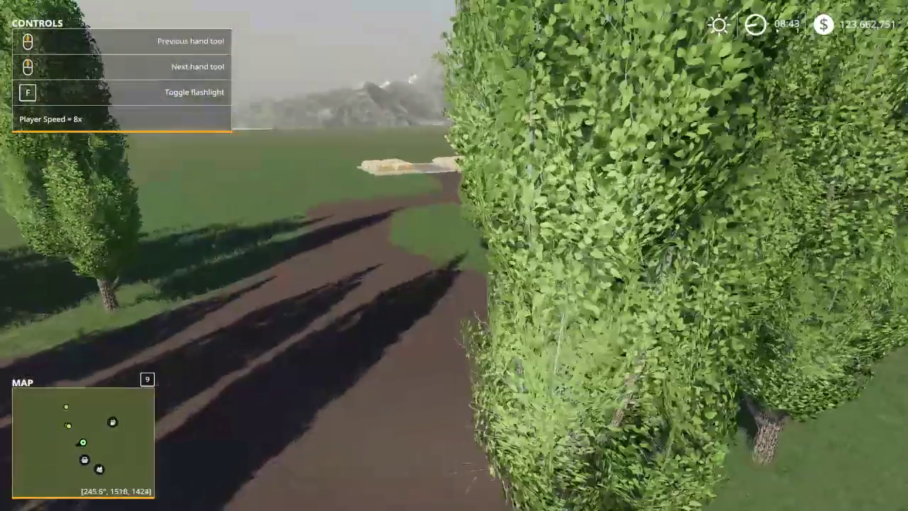
- Follow the tree line and fly over it to the hill field
key("w")
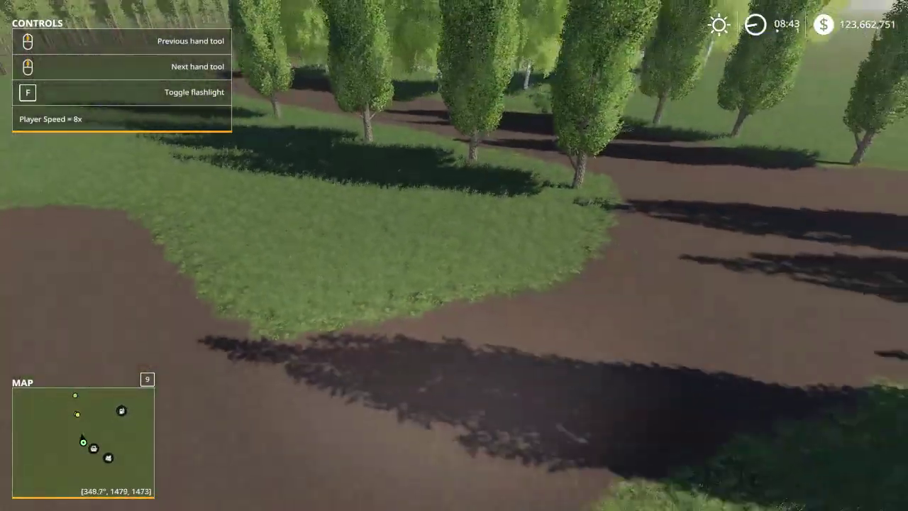
key("w")
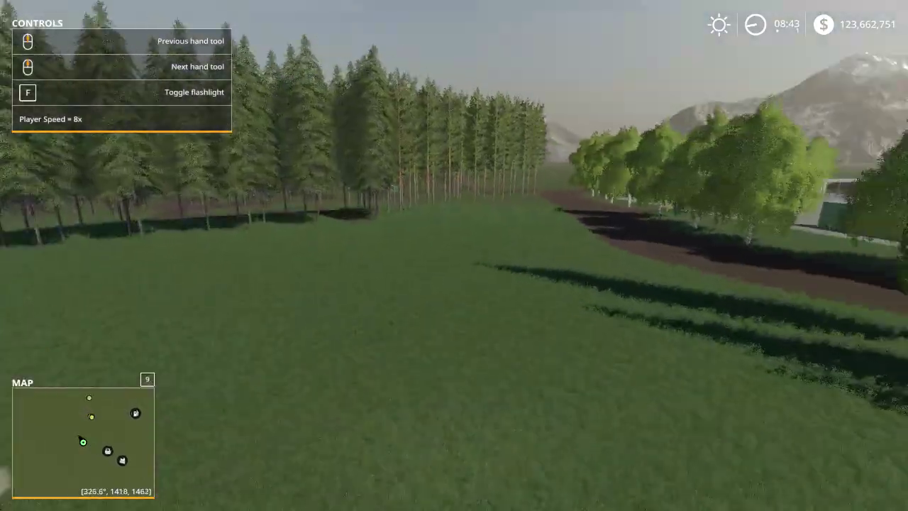
key("w")
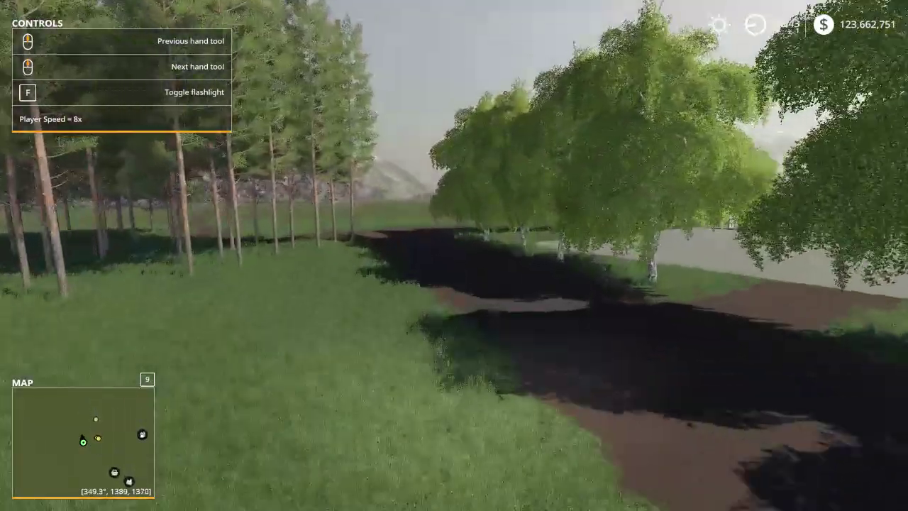
key("w")
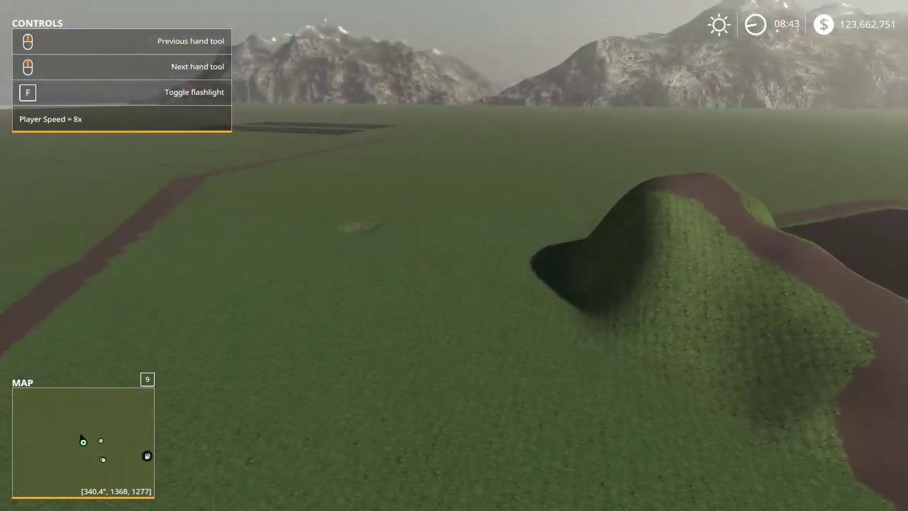
key("w")
- Swing around to the dirt-topped hill, cross it, and look out over the grassland horizon
key("w")
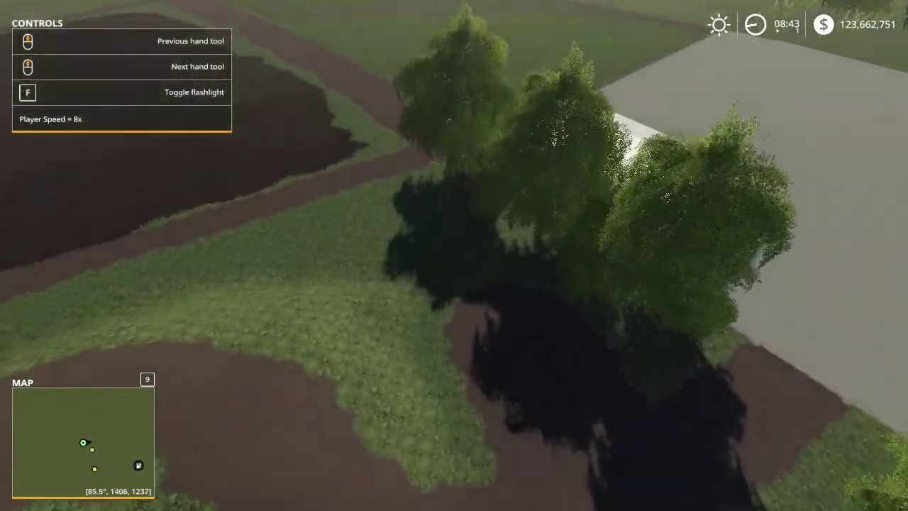
key("w")
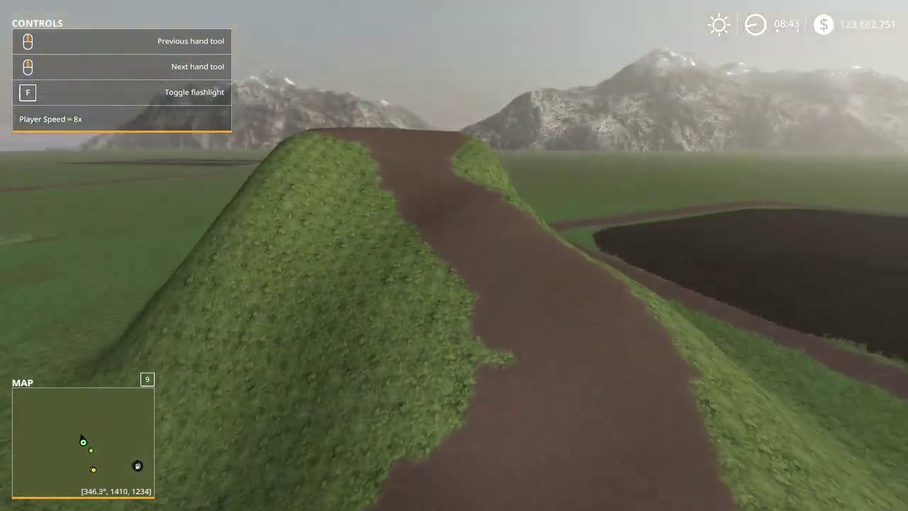
key("w")
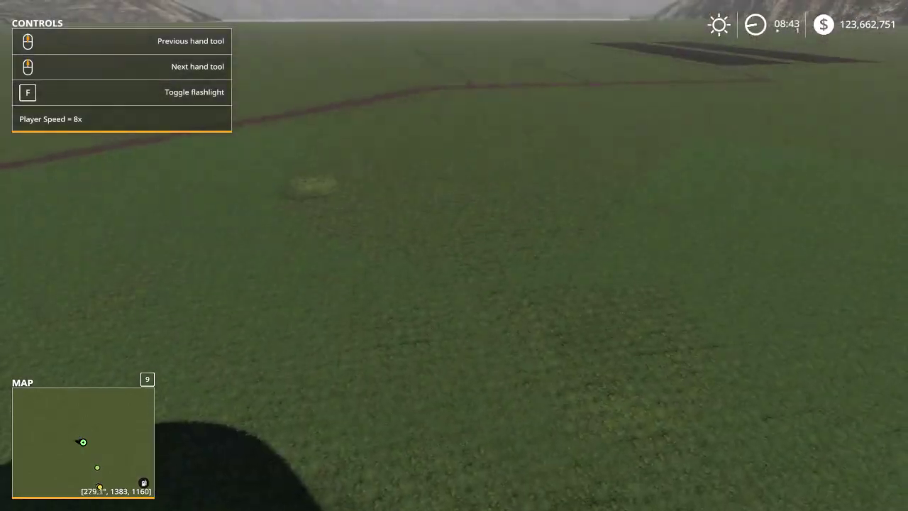
key("w")
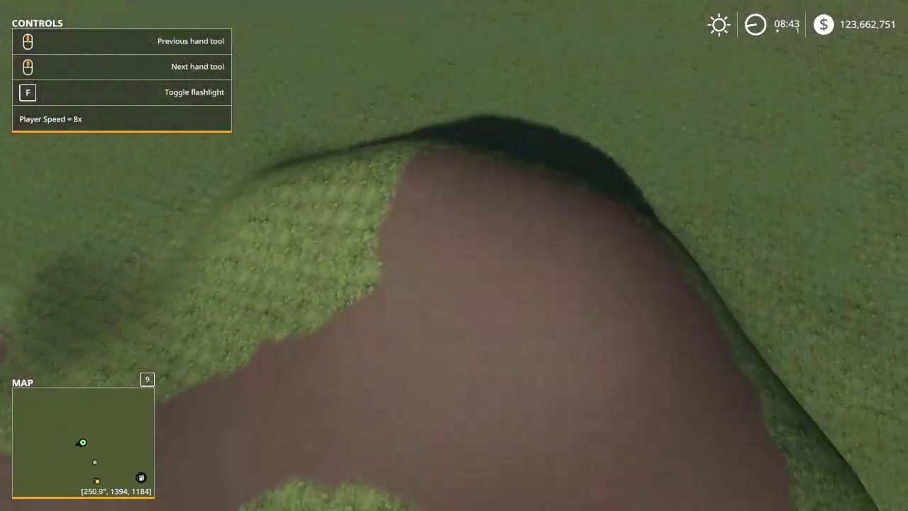
key("w")
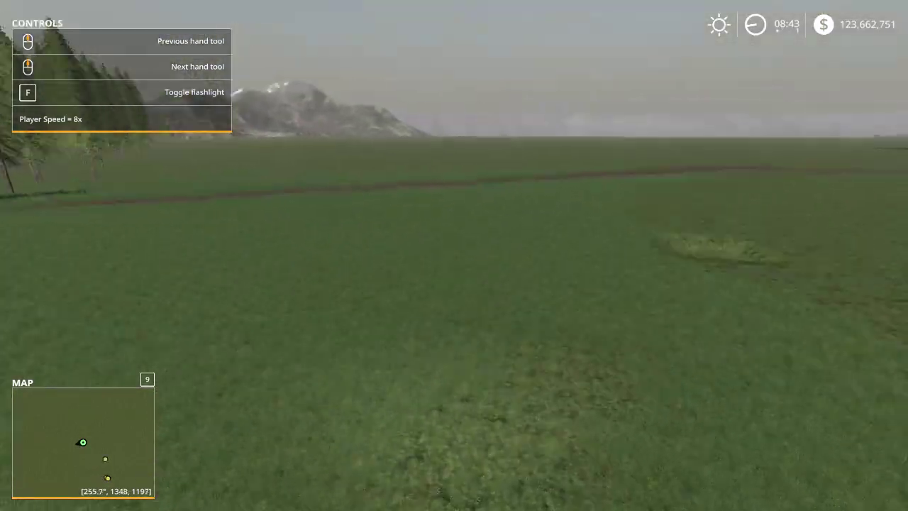
key("w")
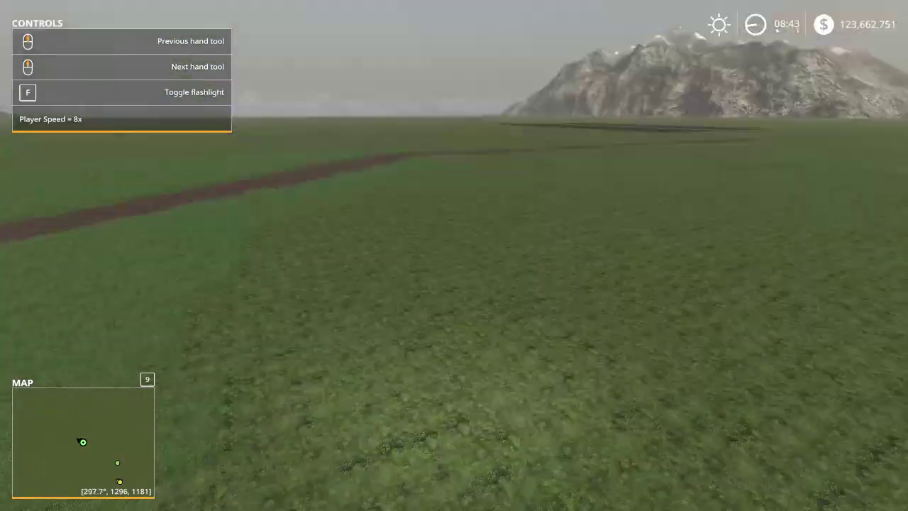
- Cross the open field toward the dirt paths, turning toward the tree line and lake
key("w")
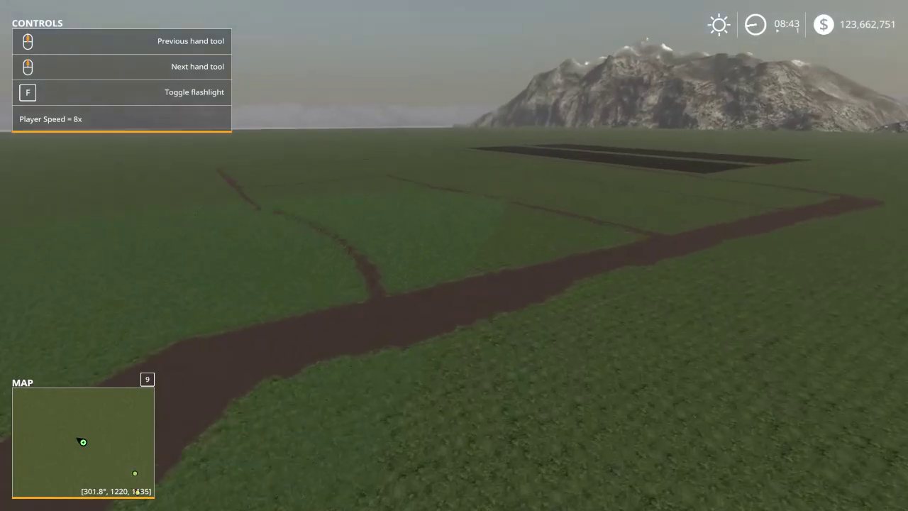
key("w")
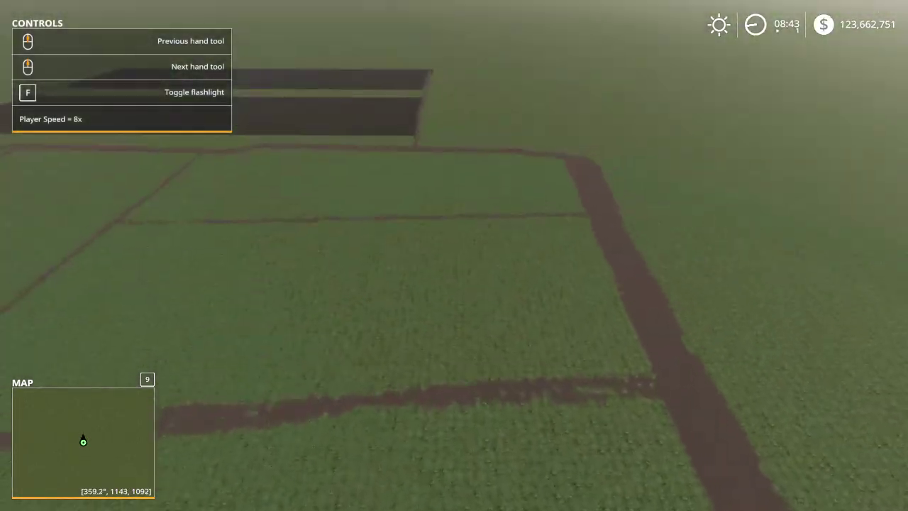
key("w")
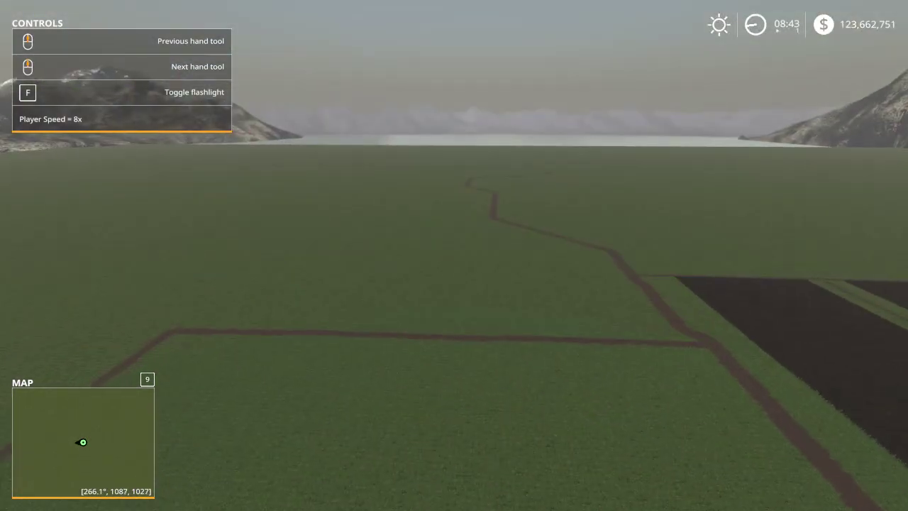
key("w")
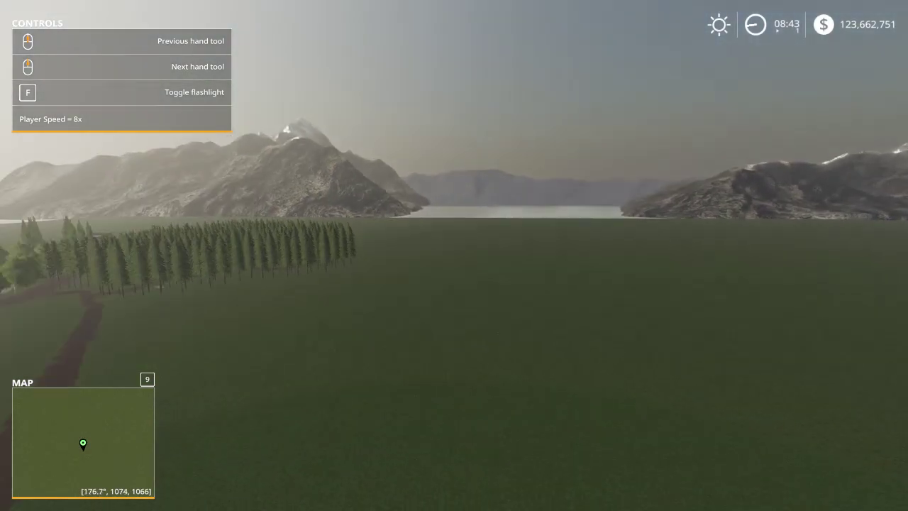
key("w")
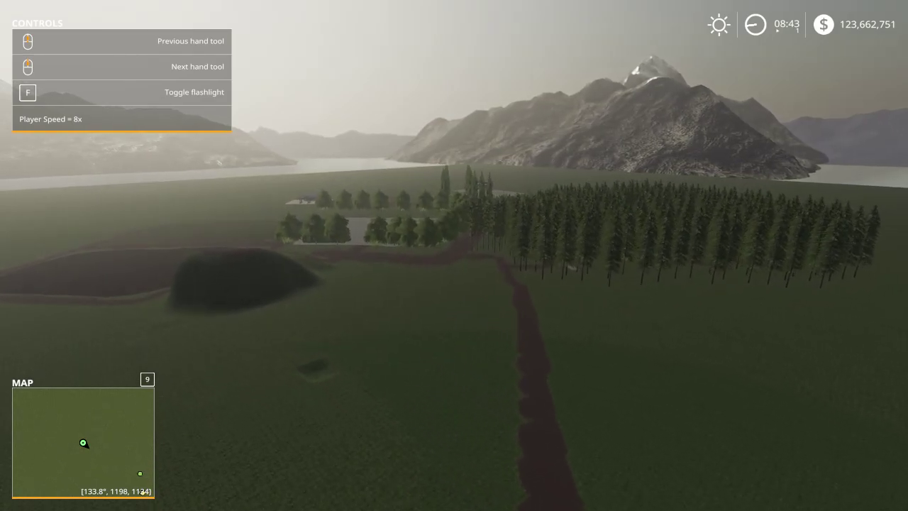
- Fly over the ploughed field onto the mowed meadow, looking toward the distant gas station
key("w")
key("w")
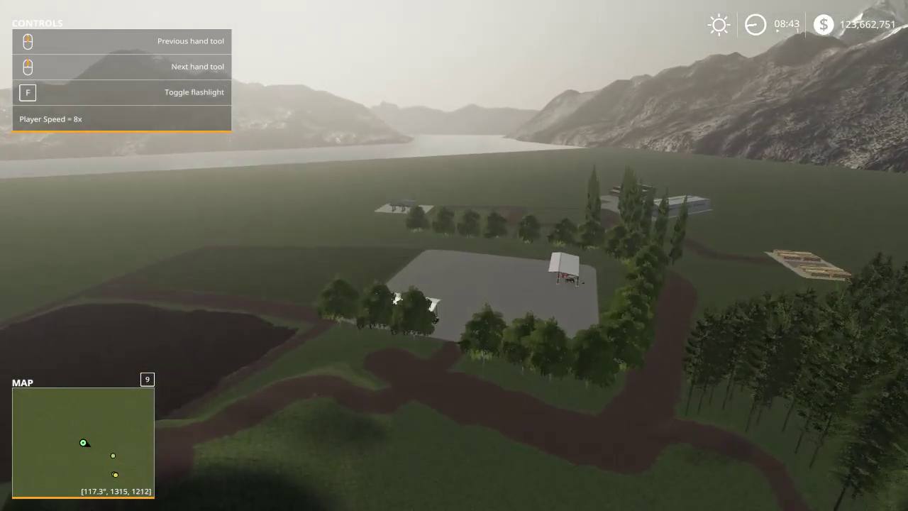
key("w")
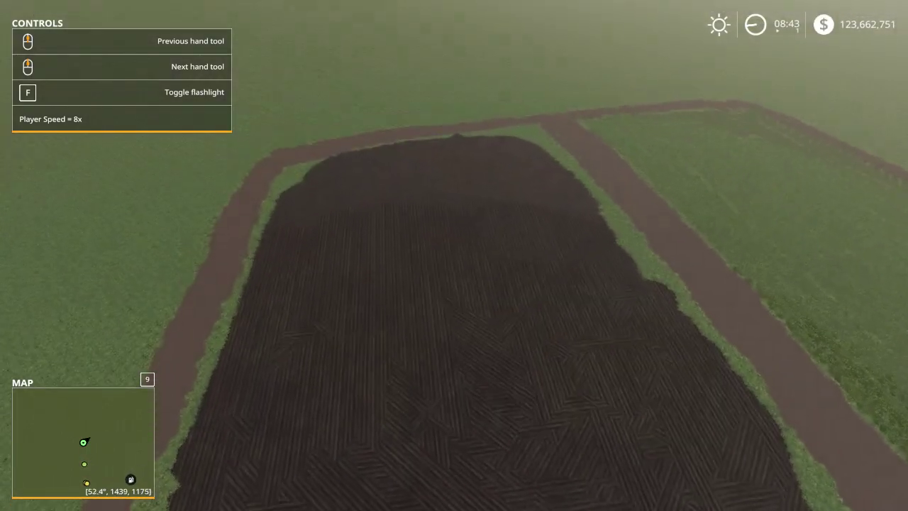
key("w")
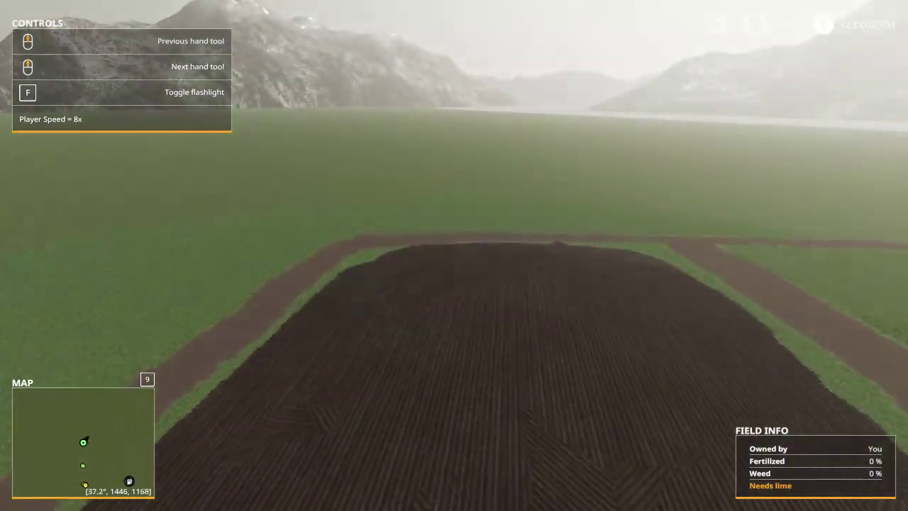
key("w")
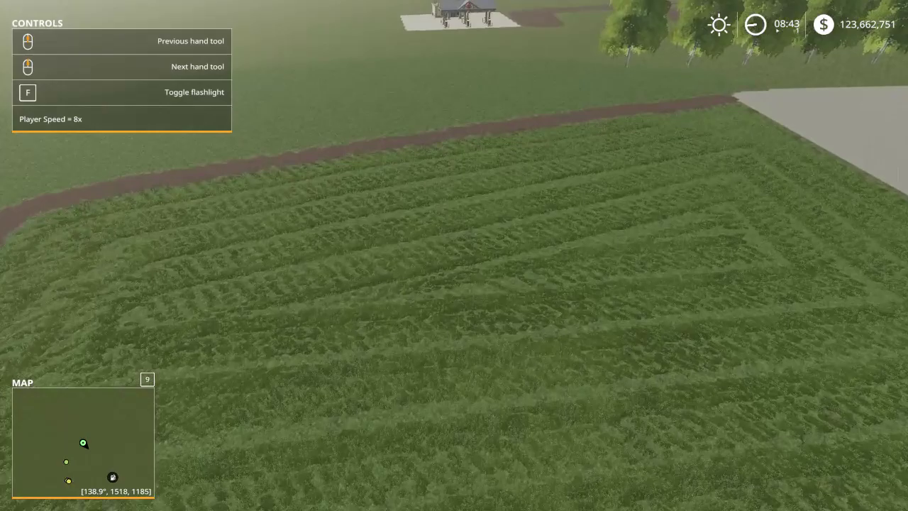
key("w")
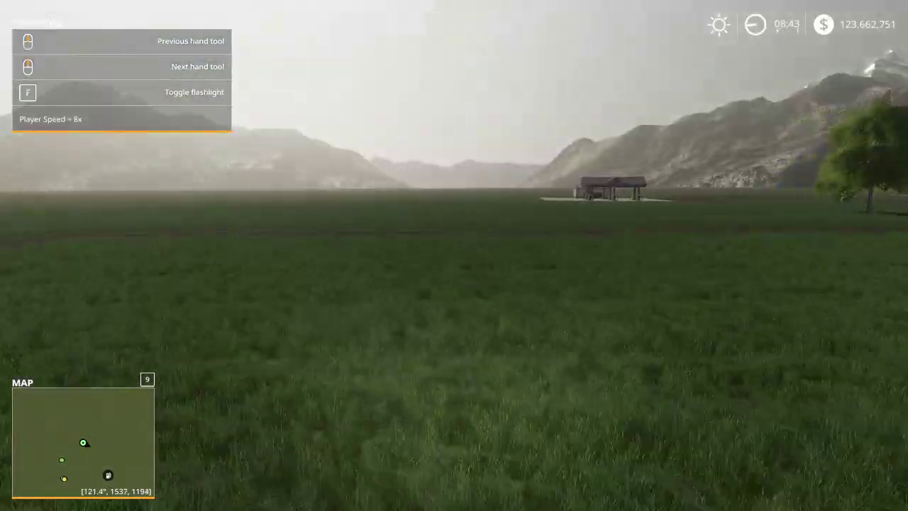
key("w")
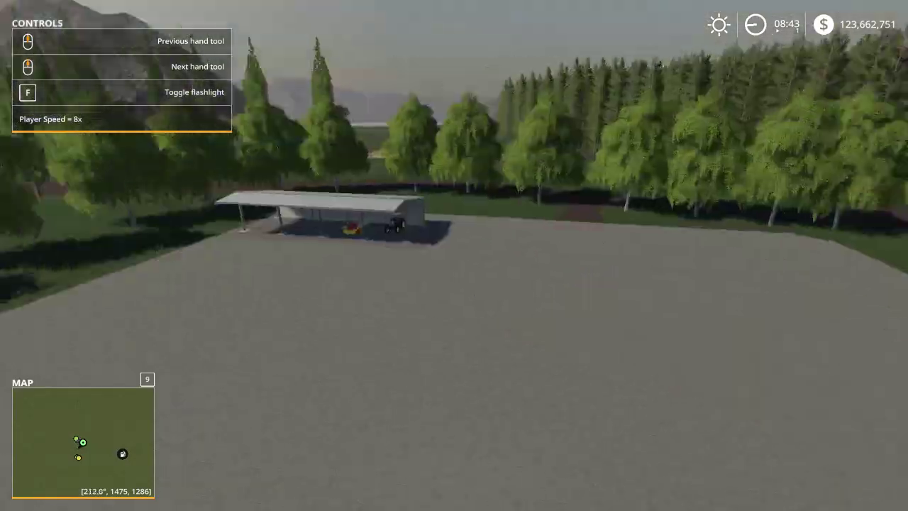
- Pass the shed and walk through the pine forest, past the branches and along the forest floor
key("w")
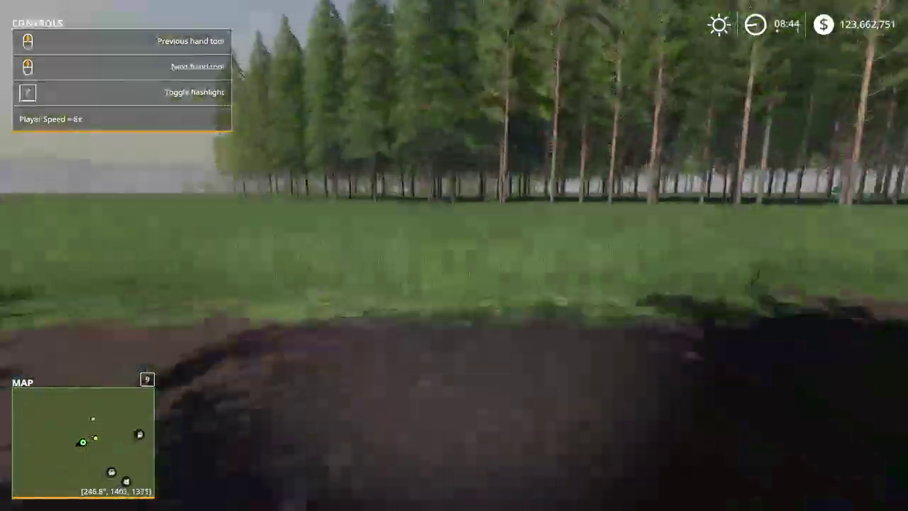
key("w")
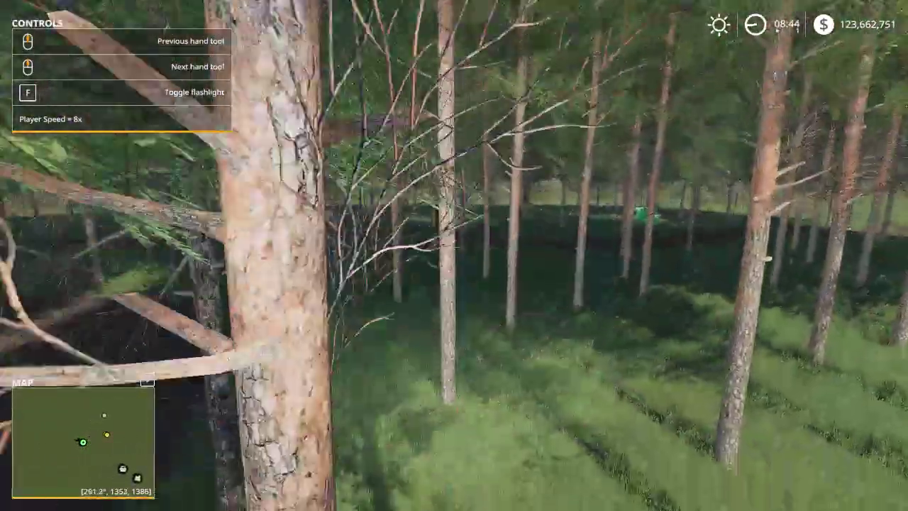
key("w")
key("w")
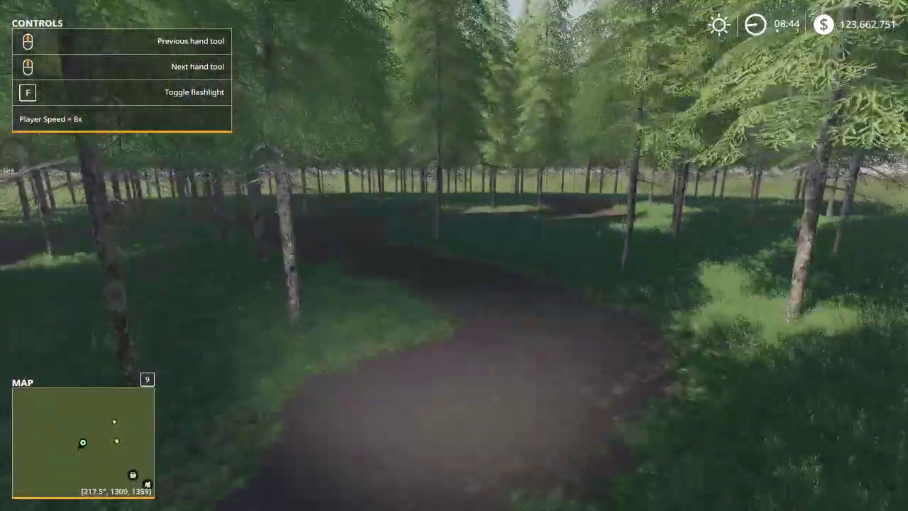
key("w")
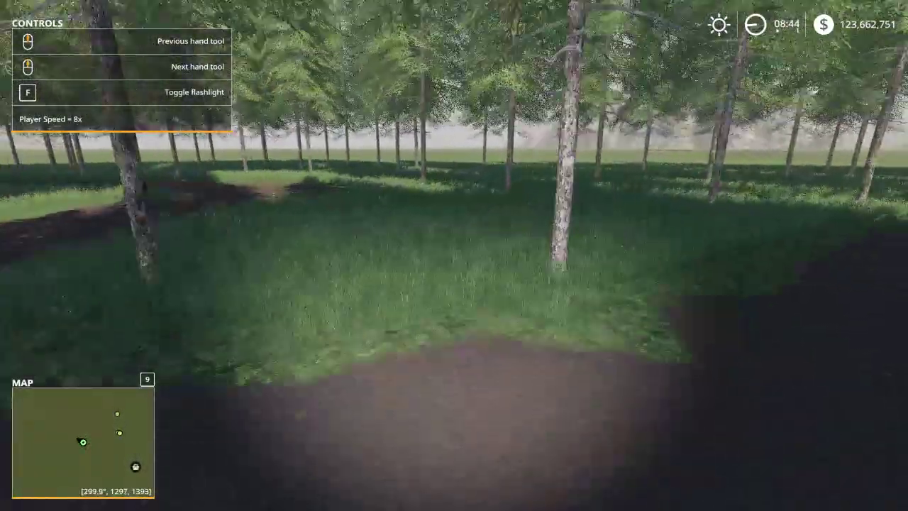
key("w")
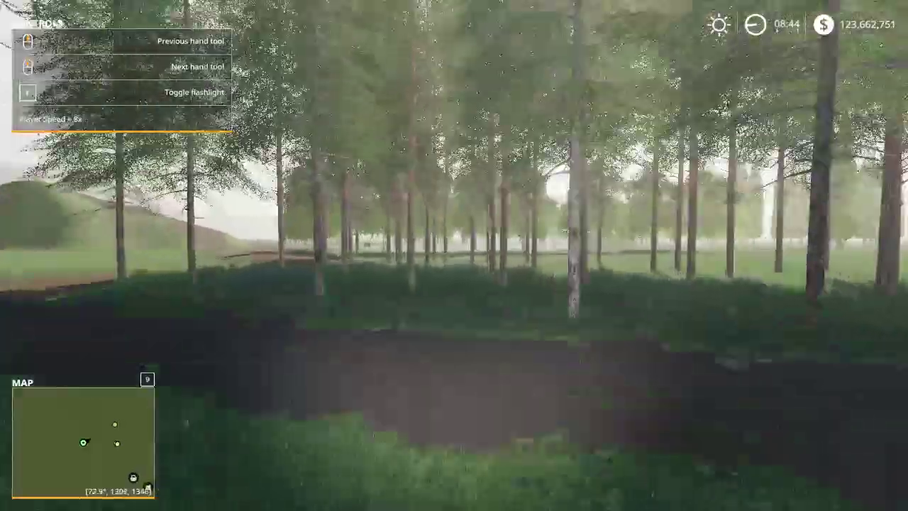
key("w")
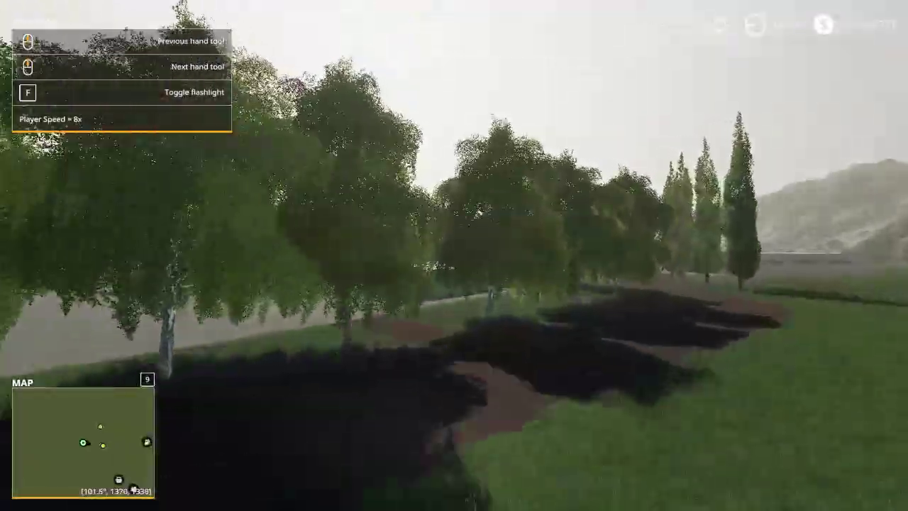
- Fly past the yard shed and lookout hill, viewing the lake, pine grove and farmyard
key("w")
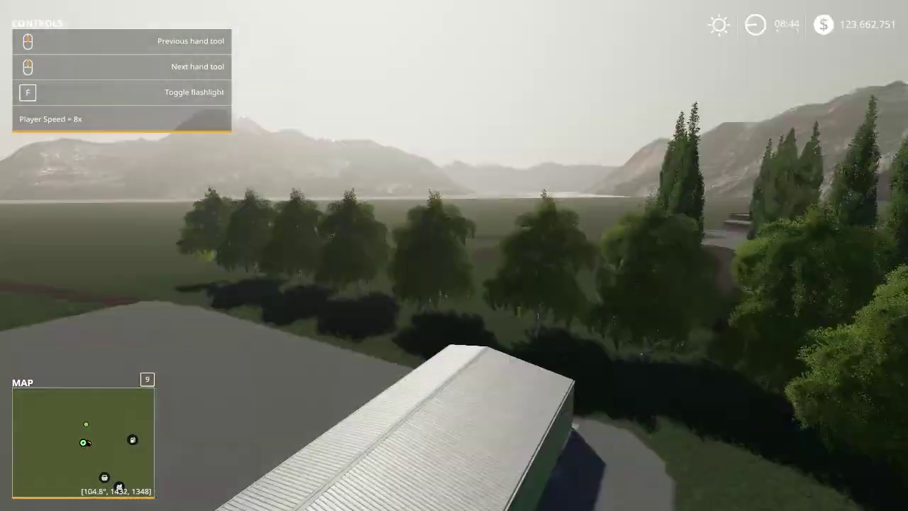
key("w")
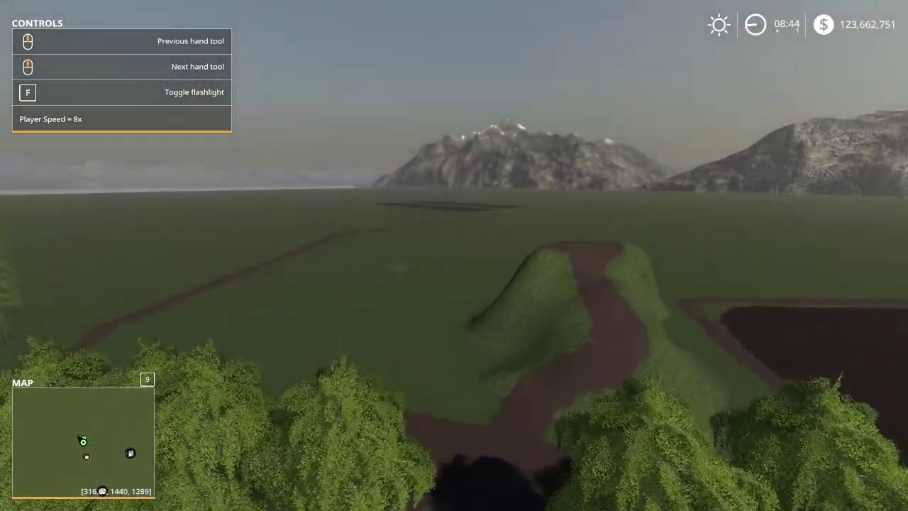
key("w")
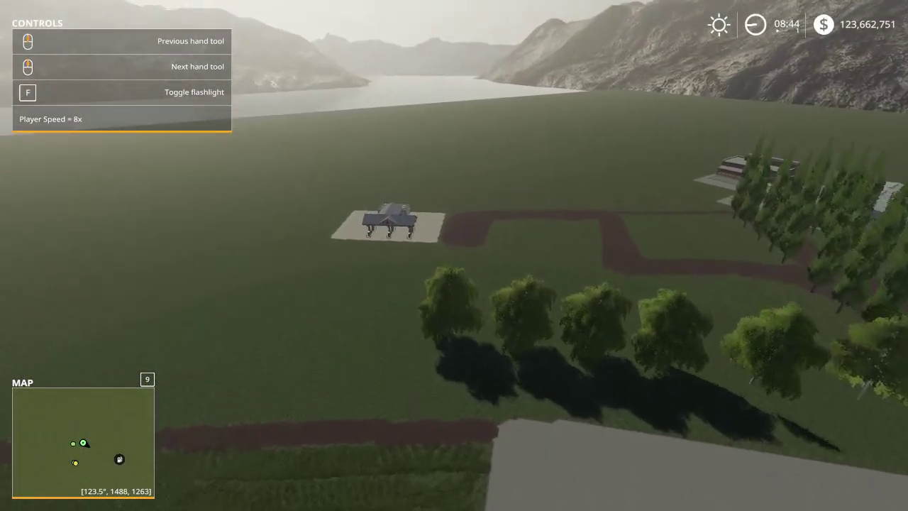
key("w")
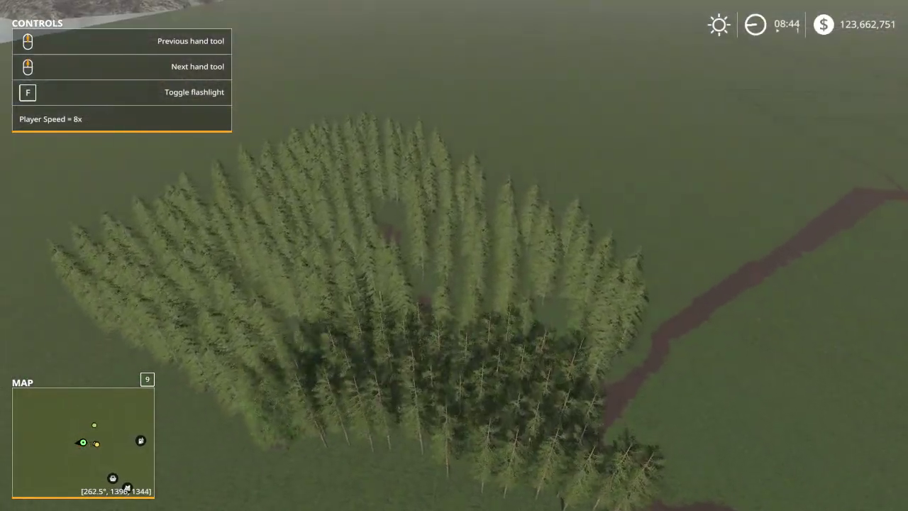
key("w")
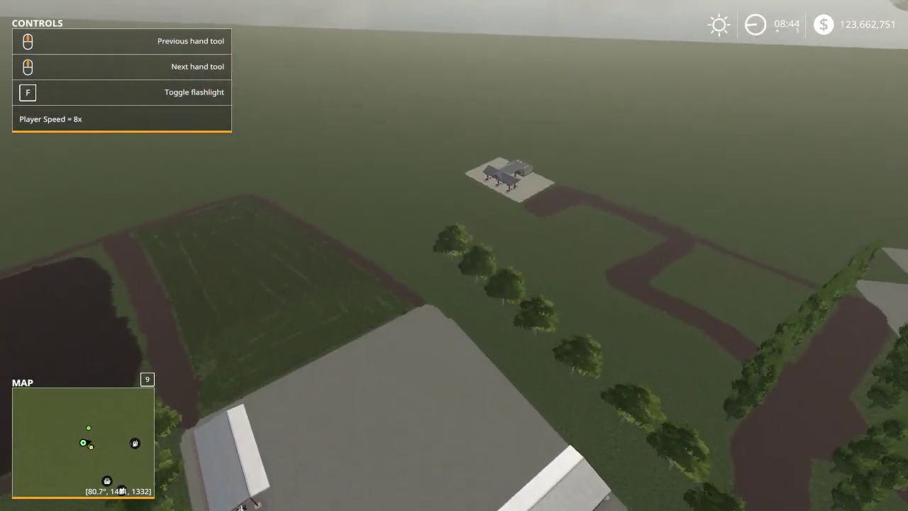
key("w")
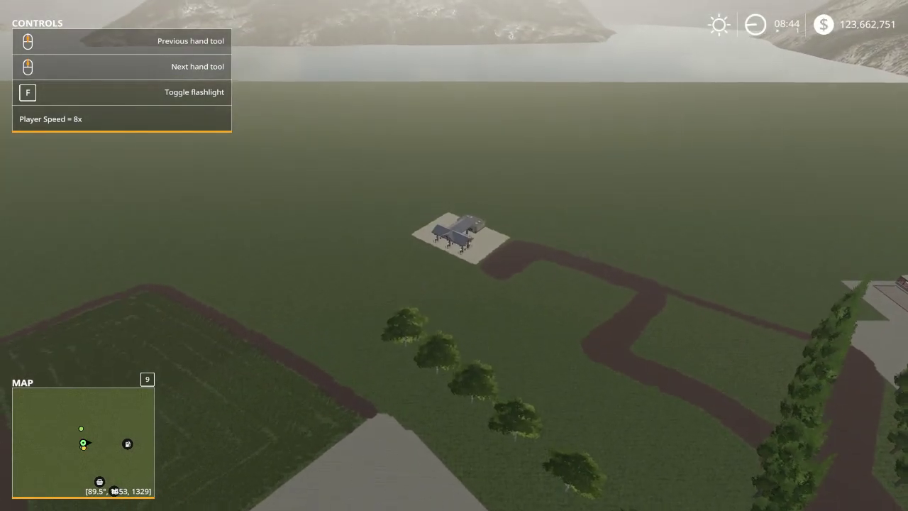
- Tour the gas station, timber yard and brick buildings, then turn toward the pine forest
key("w")
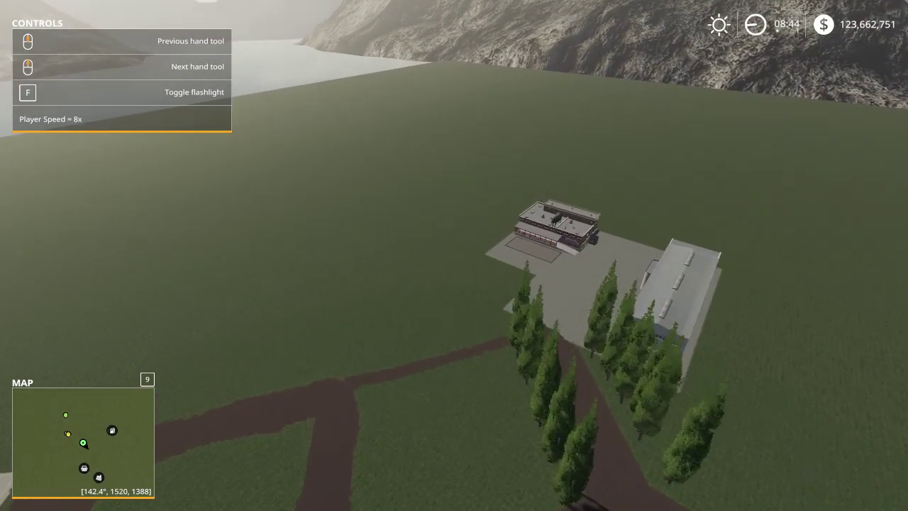
key("w")
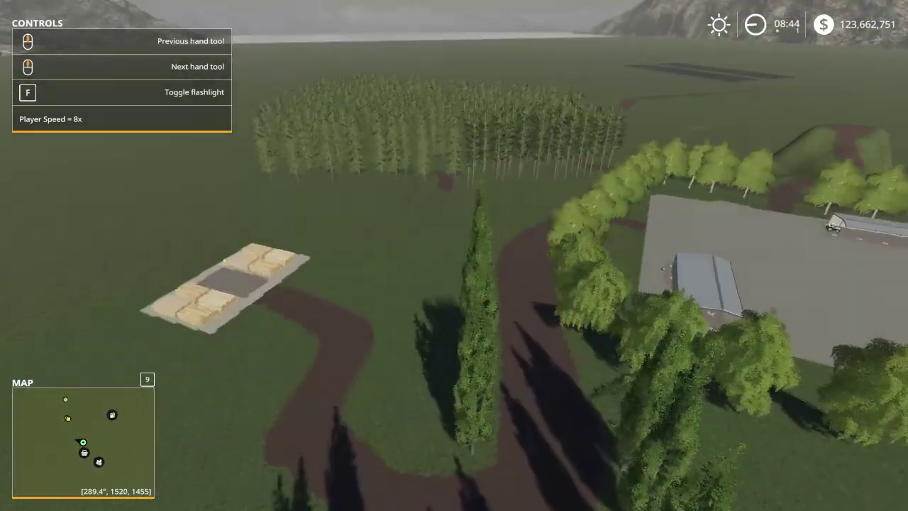
key("w")
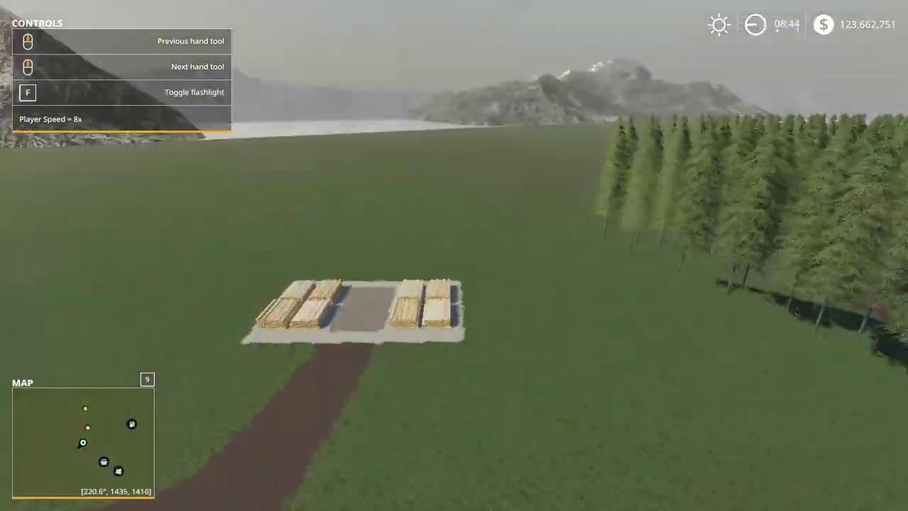
key("w")
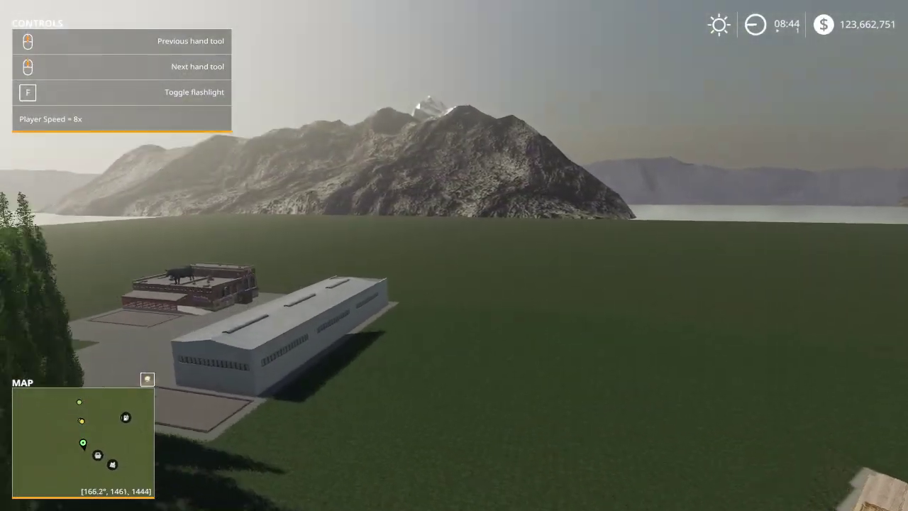
key("w")
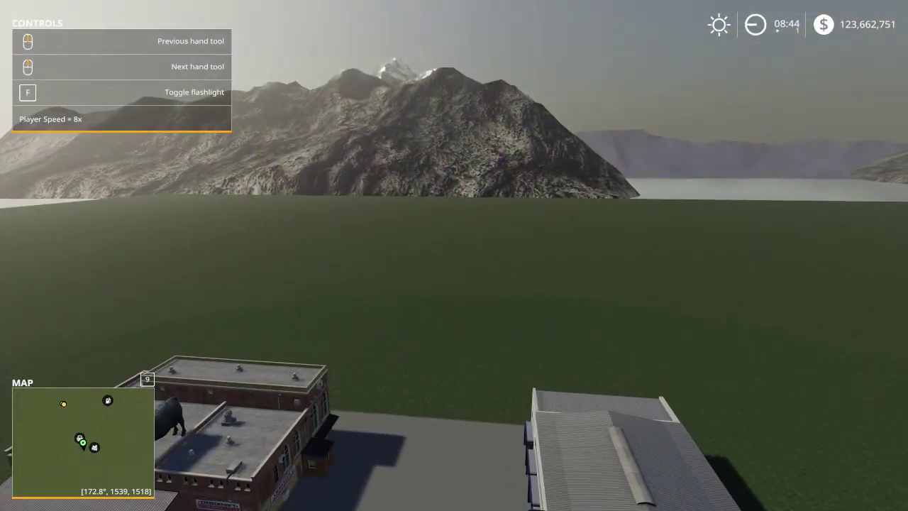
key("w")
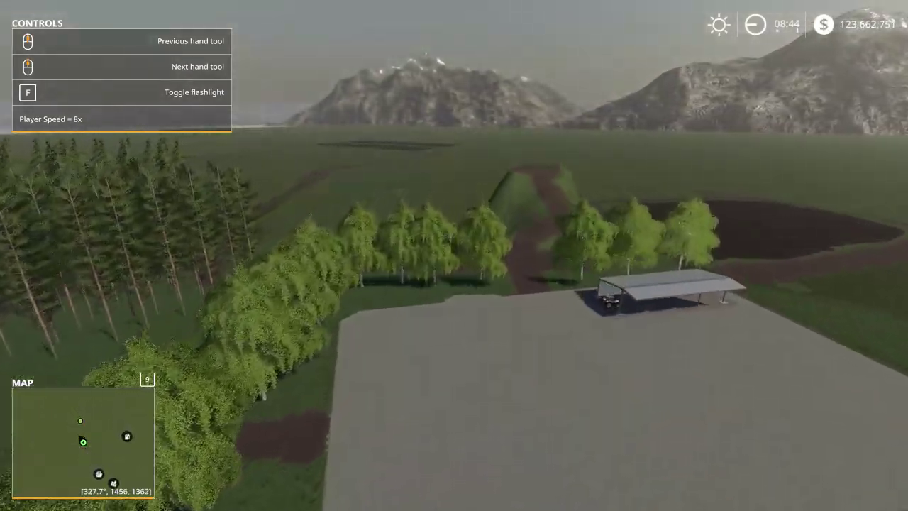
key("w")
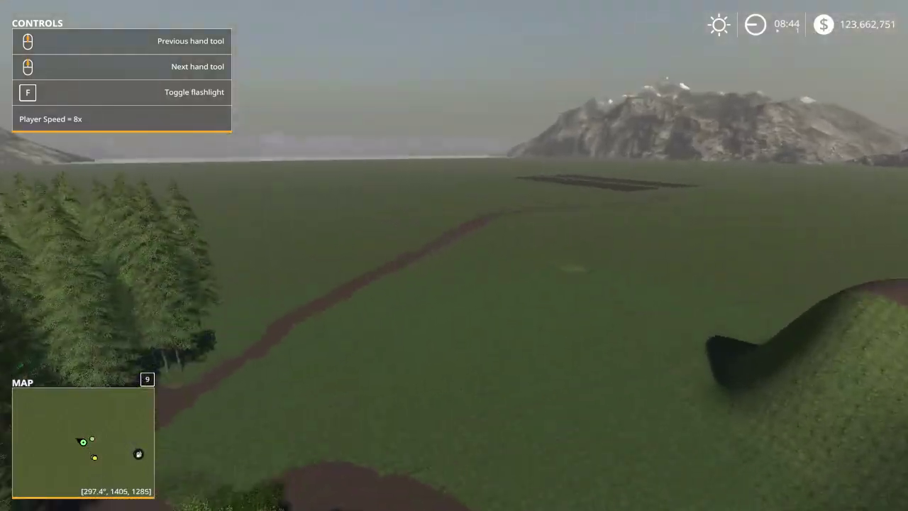